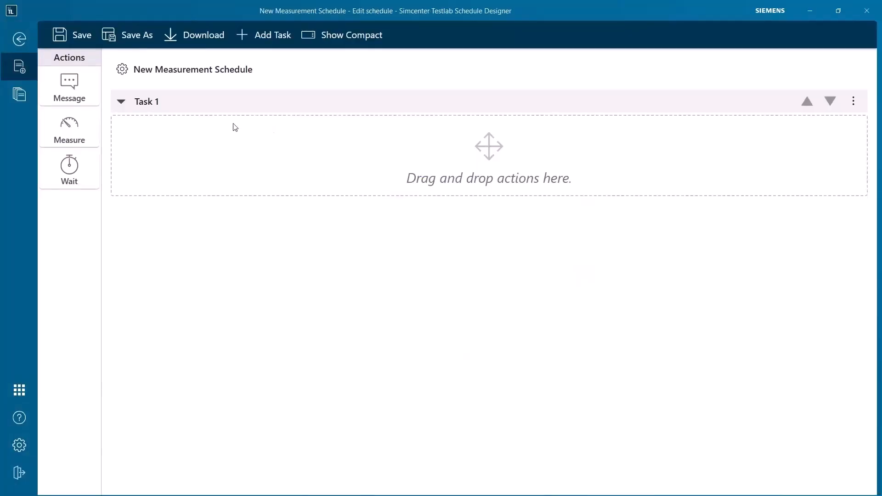
{"action": "left_click", "coordinate": [134, 107]}
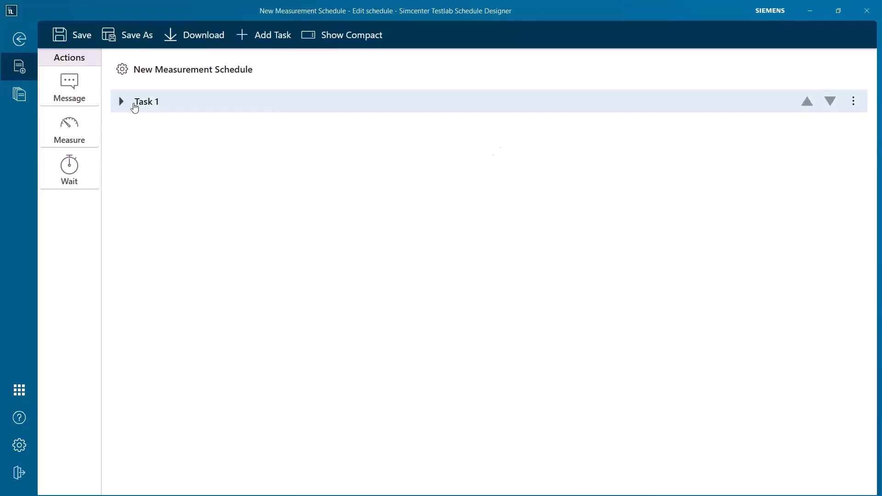
{"action": "left_click", "coordinate": [134, 107]}
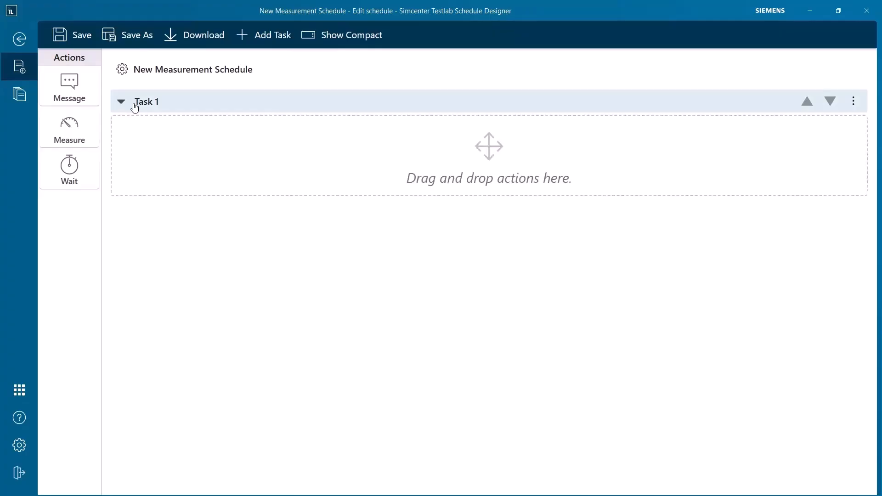
{"action": "left_click", "coordinate": [852, 102]}
{"action": "left_click", "coordinate": [642, 177]}
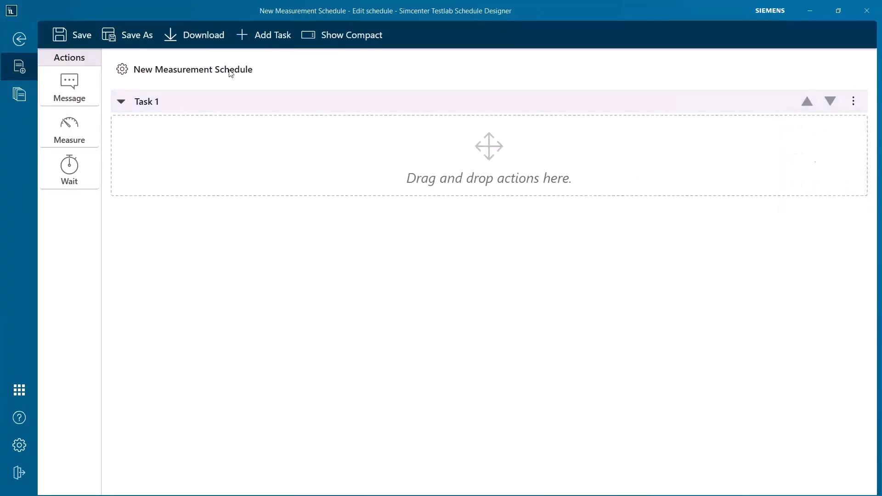
Step: Give Task 1 a Message action reading "This is how you perform task 1", followed by a Measure action with user validation enabled
{"action": "left_click_drag", "start_coordinate": [69, 86], "coordinate": [161, 138]}
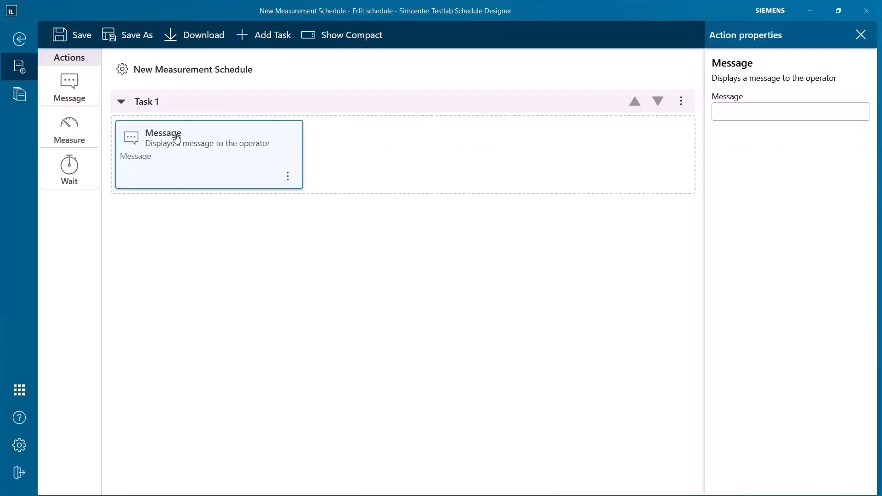
{"action": "left_click", "coordinate": [748, 111]}
{"action": "type", "text": "This is how "}
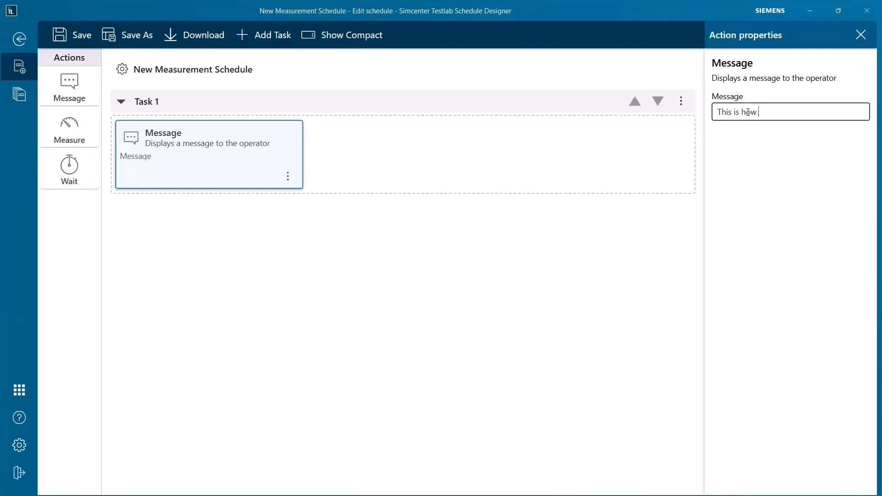
{"action": "type", "text": "you perform task 1"}
{"action": "key", "text": "Return"}
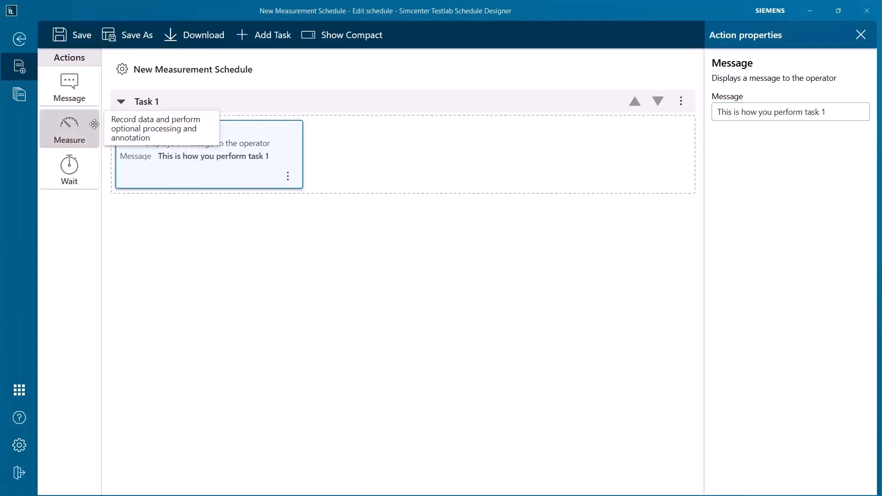
{"action": "left_click_drag", "start_coordinate": [91, 123], "coordinate": [365, 150]}
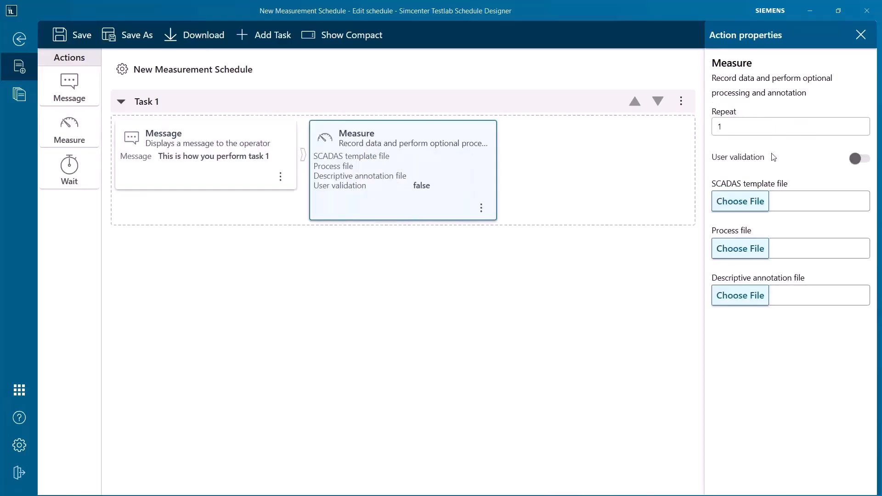
{"action": "left_click", "coordinate": [855, 160]}
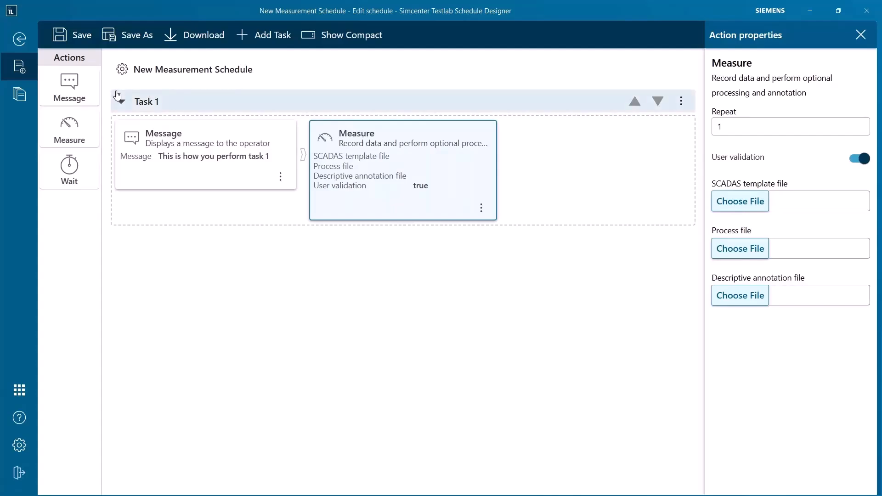
Step: Add a second task named Task 2 with the description "Strain Data"
{"action": "left_click", "coordinate": [248, 35]}
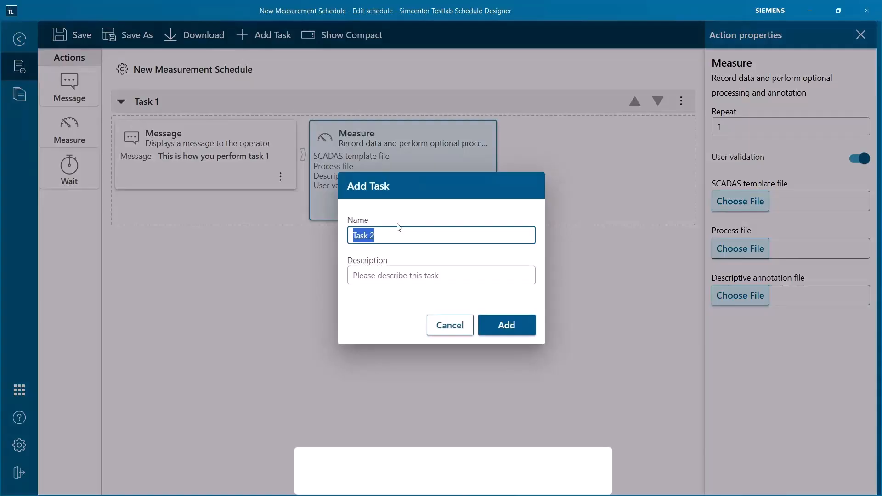
{"action": "left_click", "coordinate": [420, 275]}
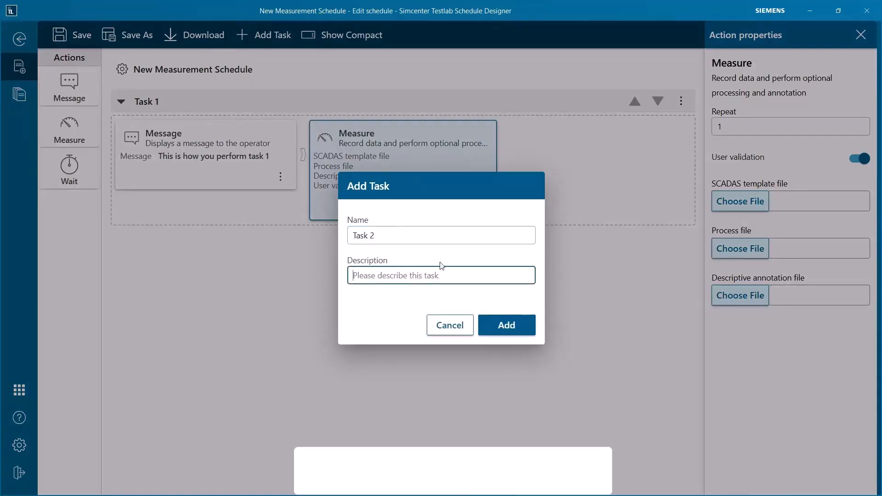
{"action": "type", "text": "Straii"}
{"action": "type", "text": " Data"}
{"action": "key", "text": "Tab"}
{"action": "left_click", "coordinate": [502, 326]}
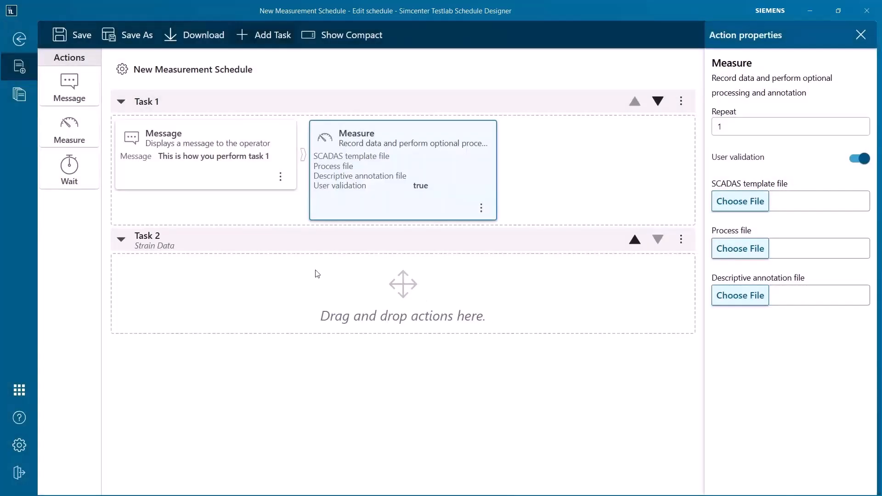
Step: Give Task 2 a Message action reading "Fatigue Measurements", followed by a Measure action
{"action": "left_click_drag", "start_coordinate": [89, 100], "coordinate": [184, 276]}
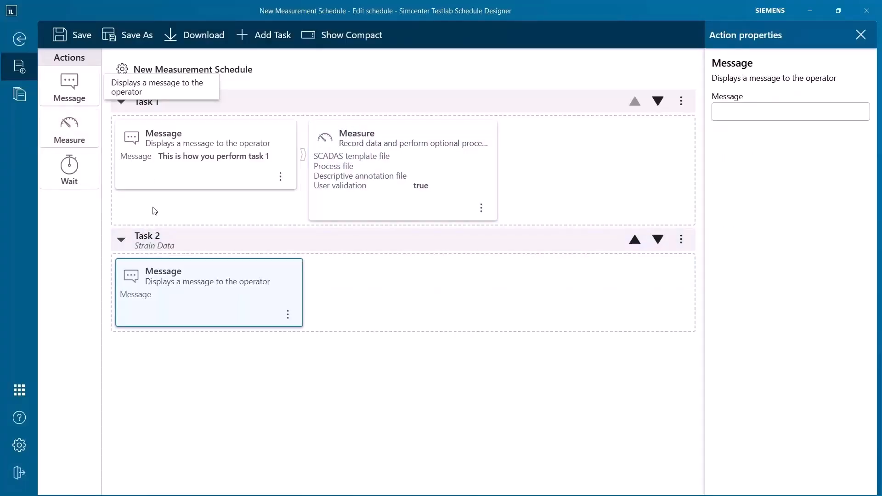
{"action": "left_click", "coordinate": [751, 115]}
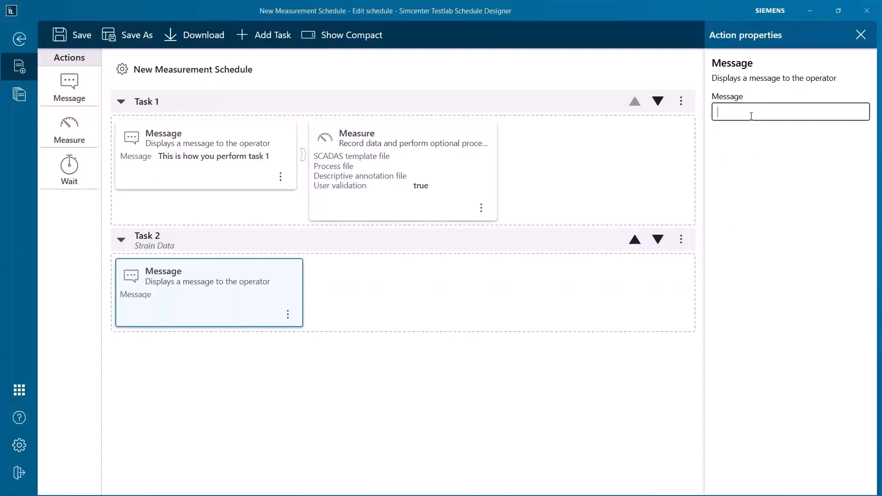
{"action": "type", "text": "Fatigue Measurements"}
{"action": "key", "text": "Return"}
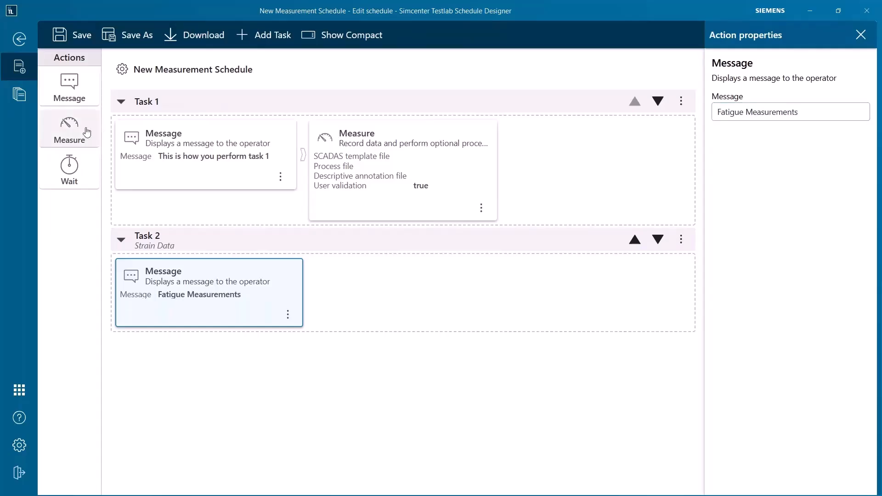
{"action": "left_click_drag", "start_coordinate": [87, 132], "coordinate": [363, 282]}
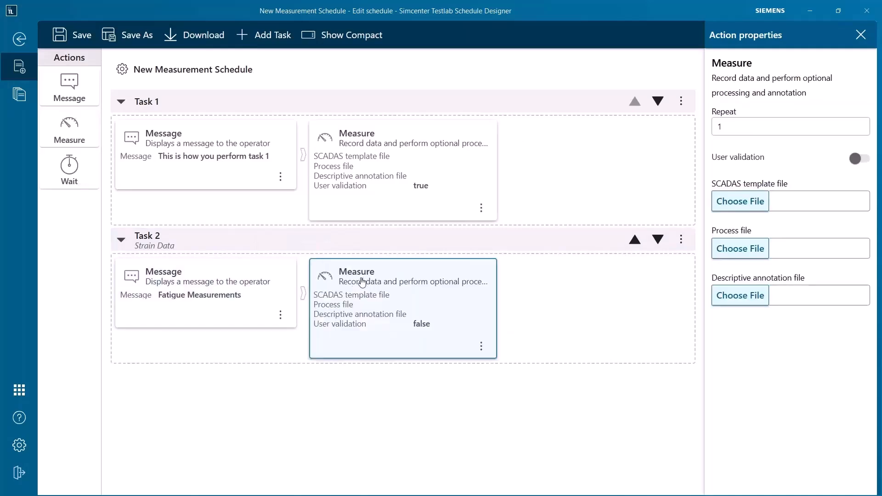
Step: Add a Wait action with a delay of 0.25 min after the Measure action in Task 2
{"action": "left_click_drag", "start_coordinate": [69, 167], "coordinate": [578, 316]}
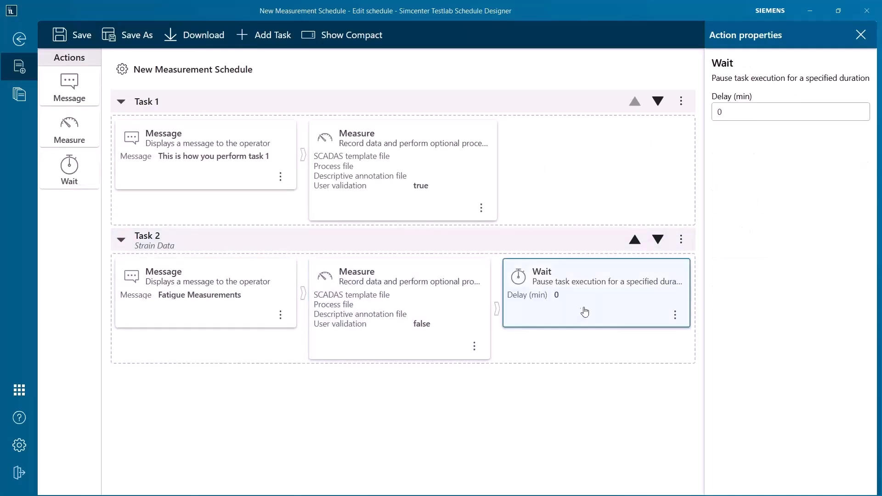
{"action": "left_click", "coordinate": [729, 108]}
{"action": "left_click_drag", "start_coordinate": [729, 109], "coordinate": [715, 112]}
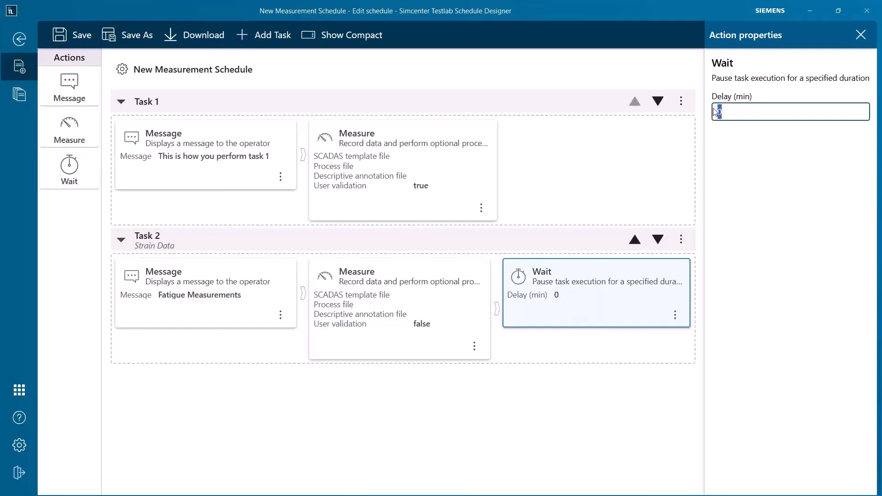
{"action": "type", "text": "15"}
{"action": "key", "text": "BackSpace"}
{"action": "key", "text": "BackSpace"}
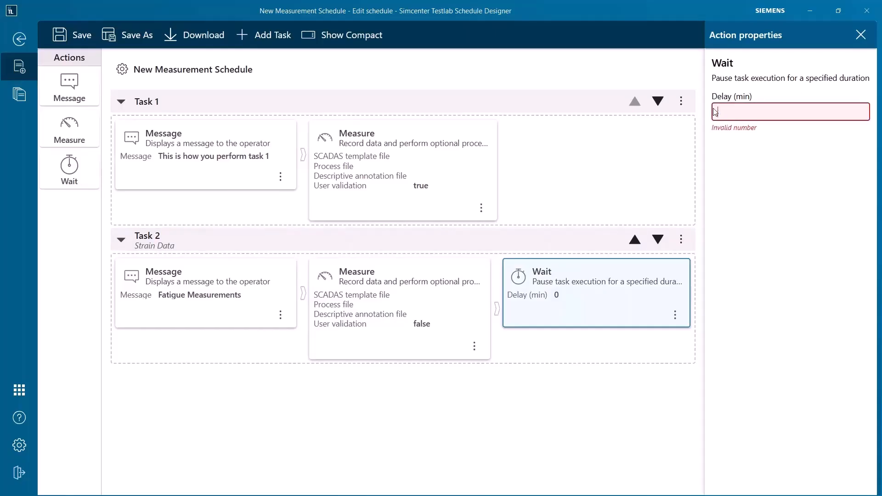
{"action": "type", "text": "0.25"}
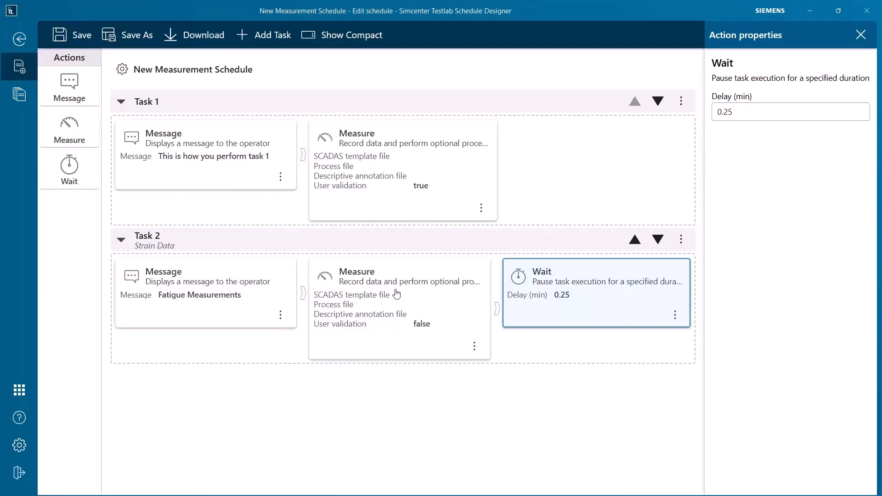
Step: Show the properties of Task 2's Measure action and download the measurement schedule
{"action": "left_click", "coordinate": [374, 278]}
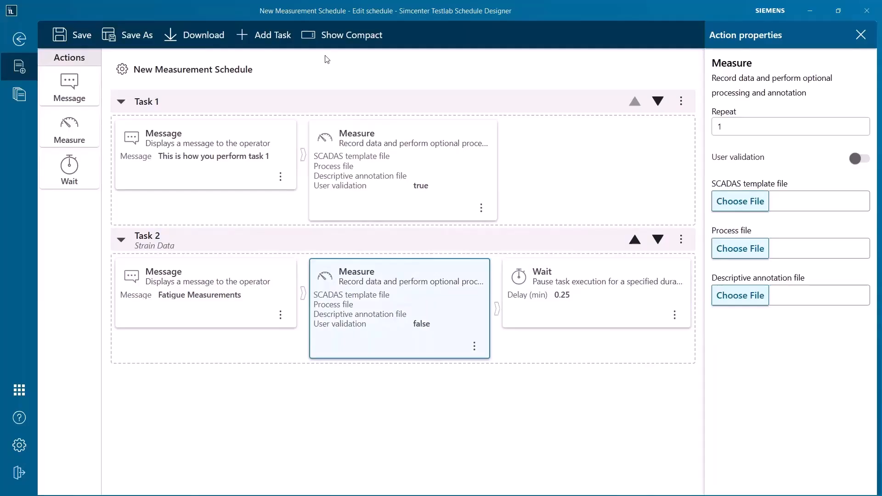
{"action": "left_click", "coordinate": [188, 37]}
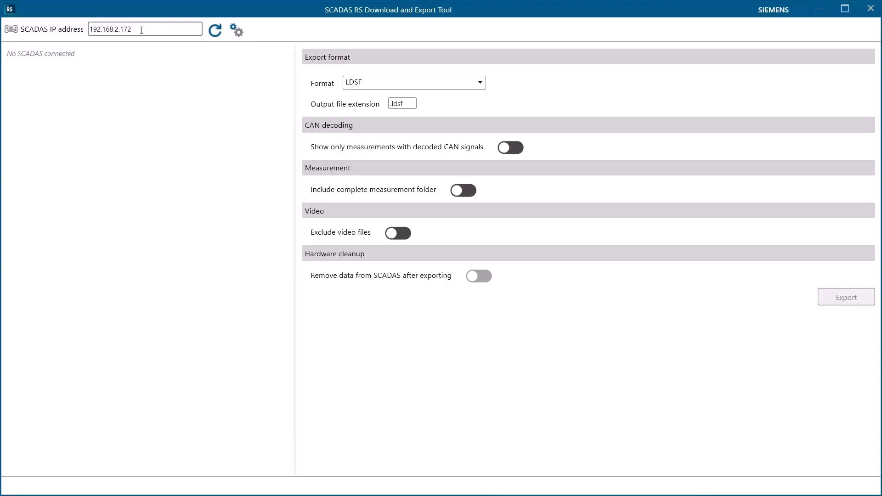
Step: In the SCADAS RS Download and Export Tool, examine the SCADAS IP address and the login and directory settings without changing them
{"action": "left_click_drag", "start_coordinate": [141, 30], "coordinate": [55, 24]}
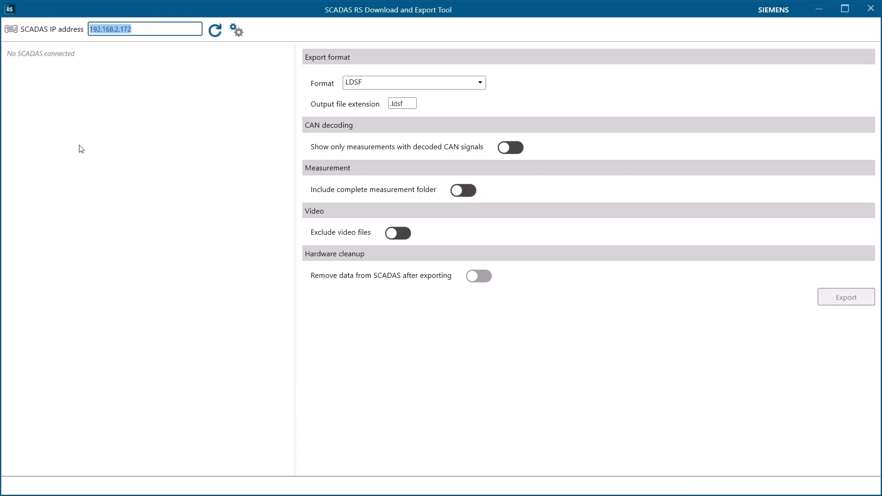
{"action": "left_click", "coordinate": [237, 31]}
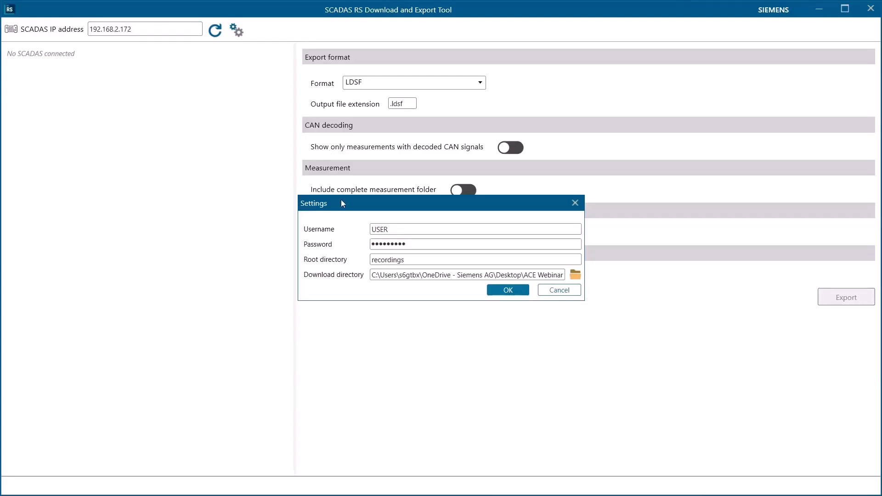
{"action": "left_click_drag", "start_coordinate": [341, 201], "coordinate": [290, 170]}
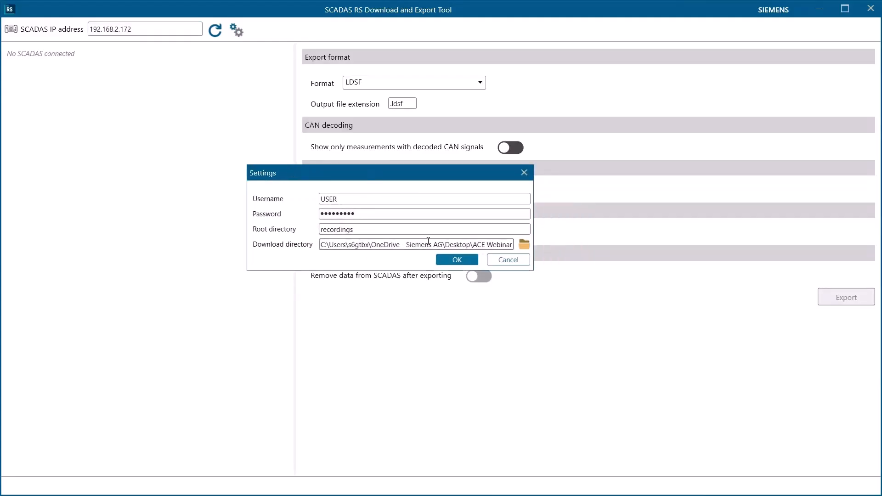
{"action": "left_click_drag", "start_coordinate": [391, 245], "coordinate": [539, 266]}
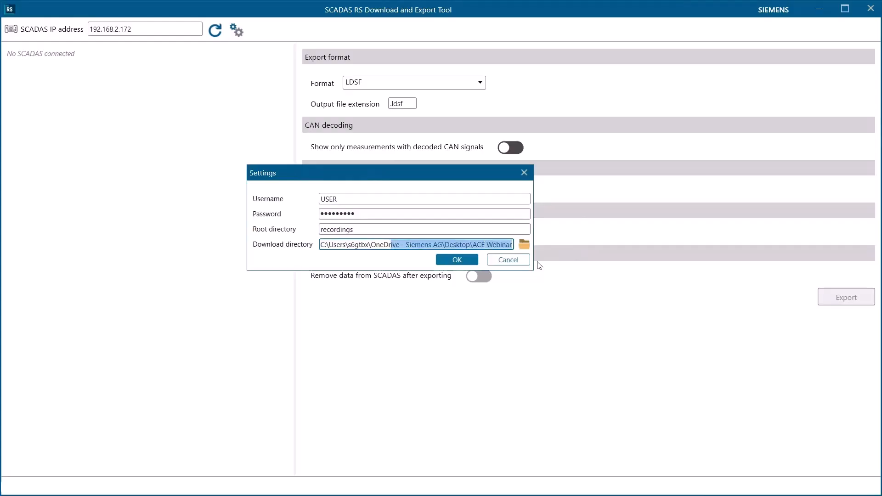
{"action": "left_click", "coordinate": [508, 260]}
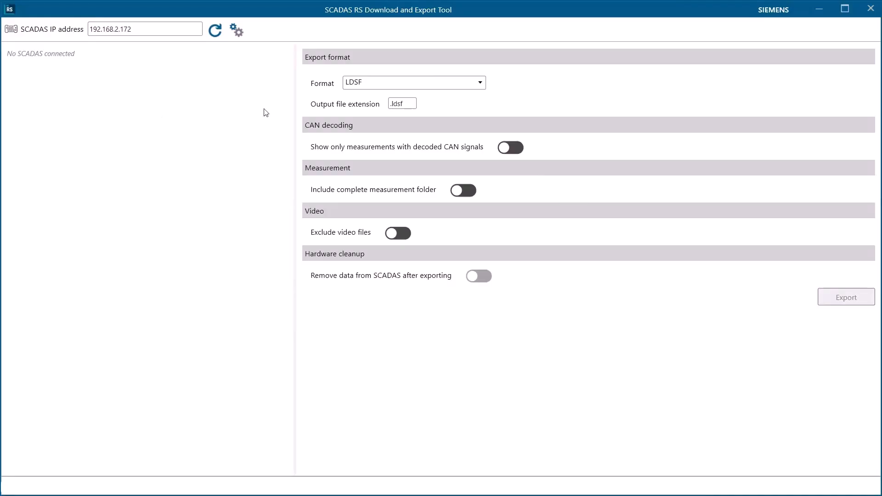
Step: Look through the available export formats, keep LDSF, and enable showing only measurements with decoded CAN signals
{"action": "left_click", "coordinate": [384, 83]}
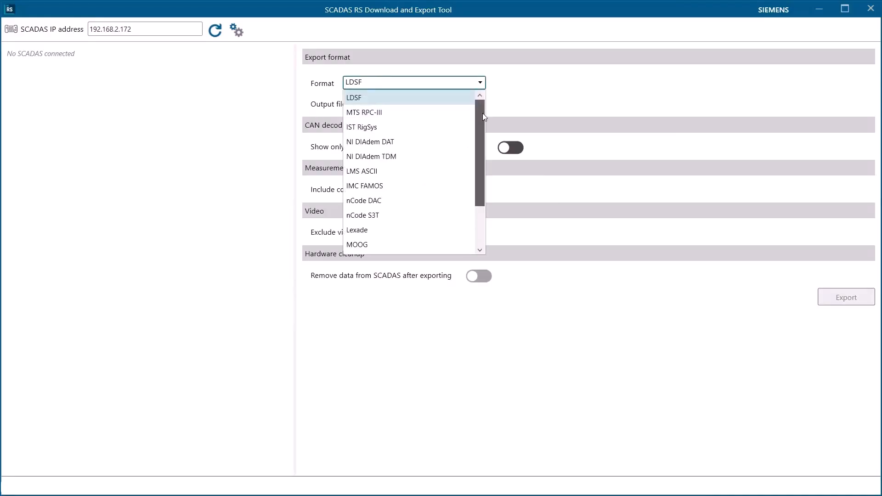
{"action": "left_click_drag", "start_coordinate": [481, 115], "coordinate": [490, 92]}
{"action": "left_click", "coordinate": [491, 92]}
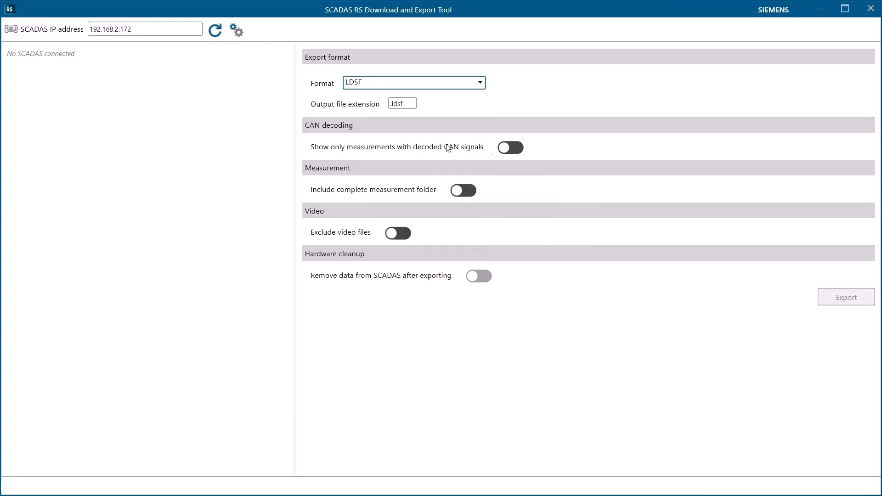
{"action": "left_click", "coordinate": [514, 150]}
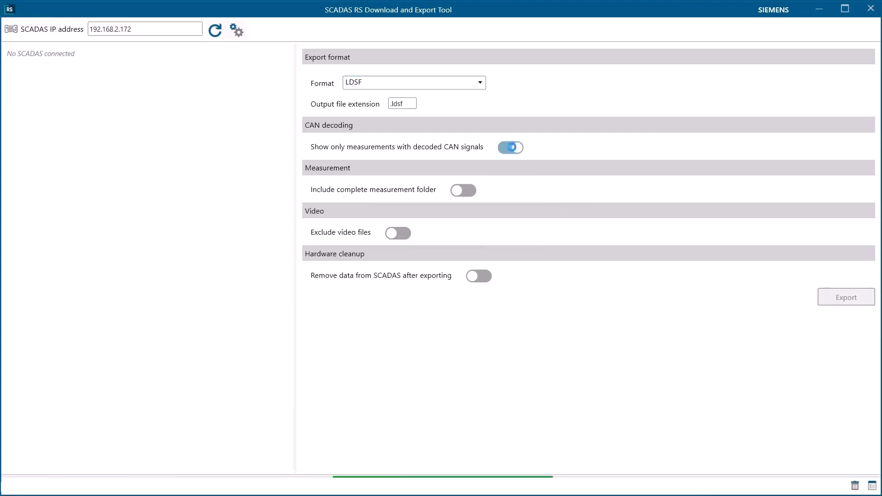